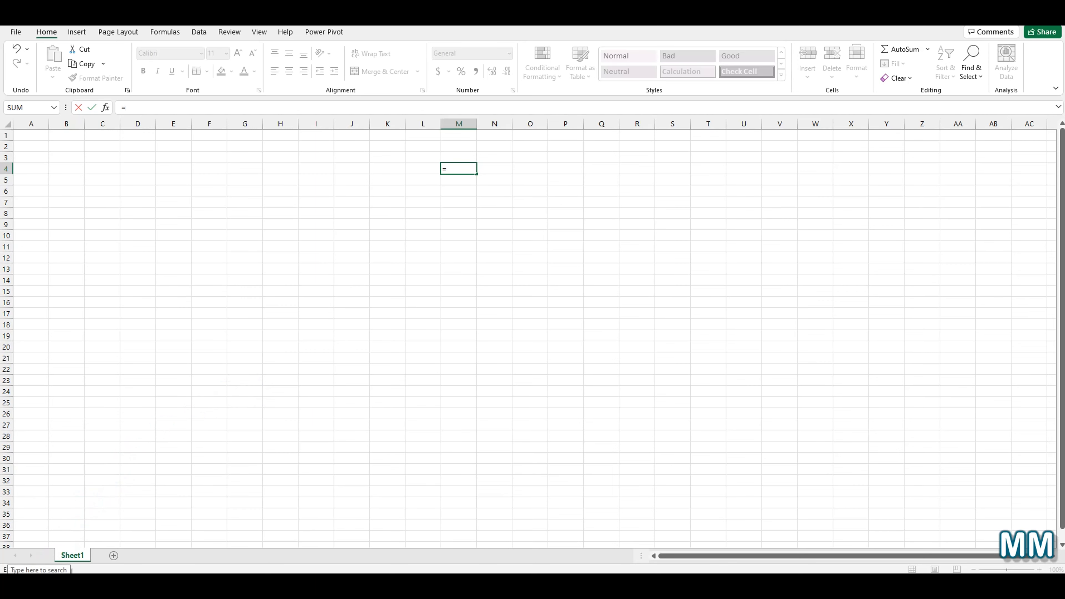
# - Find Control Panel through Windows search and open its Region settings under Clock and Region
pyautogui.press('super+s')
pyautogui.write('co')
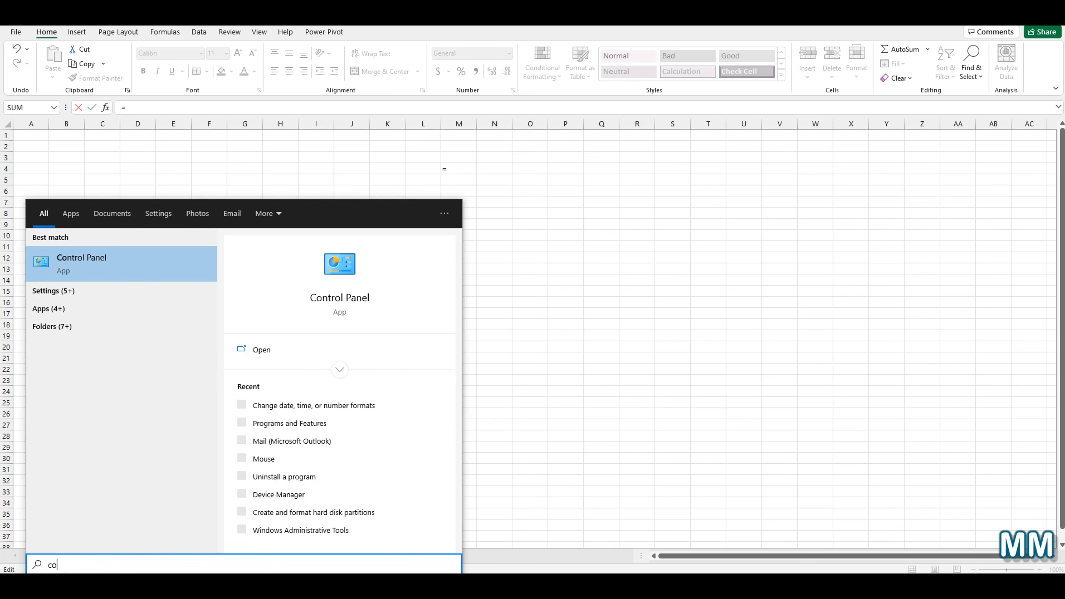
pyautogui.write('ntrol')
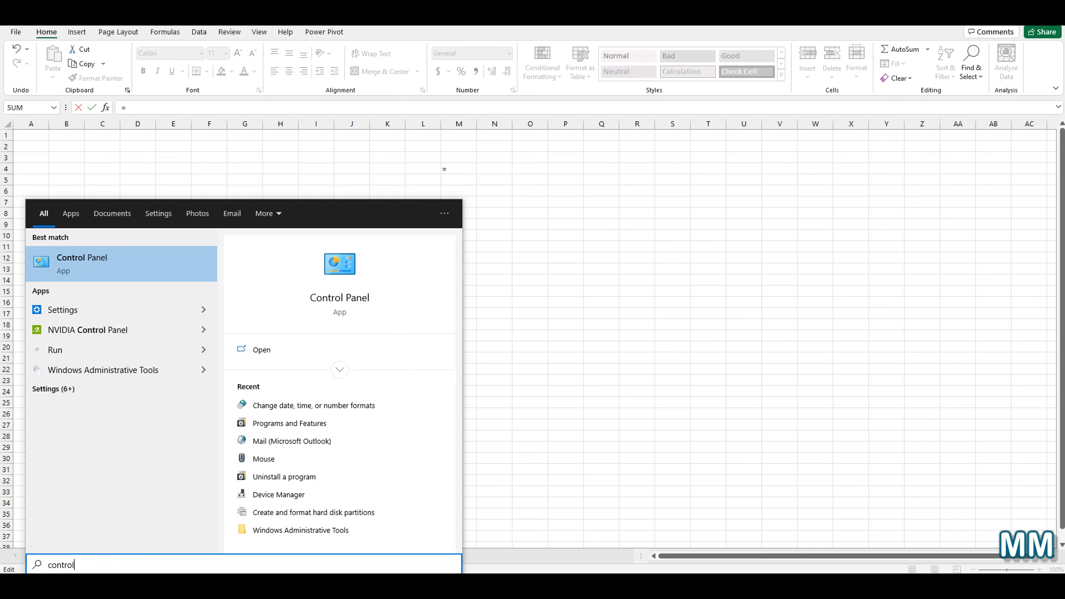
pyautogui.click(172, 269)
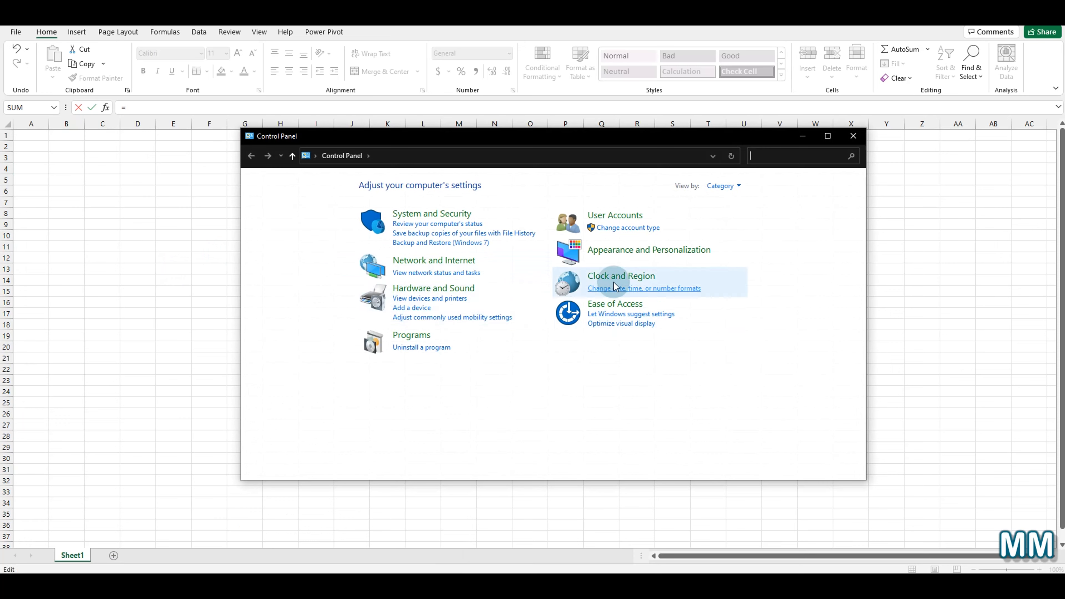
pyautogui.click(618, 277)
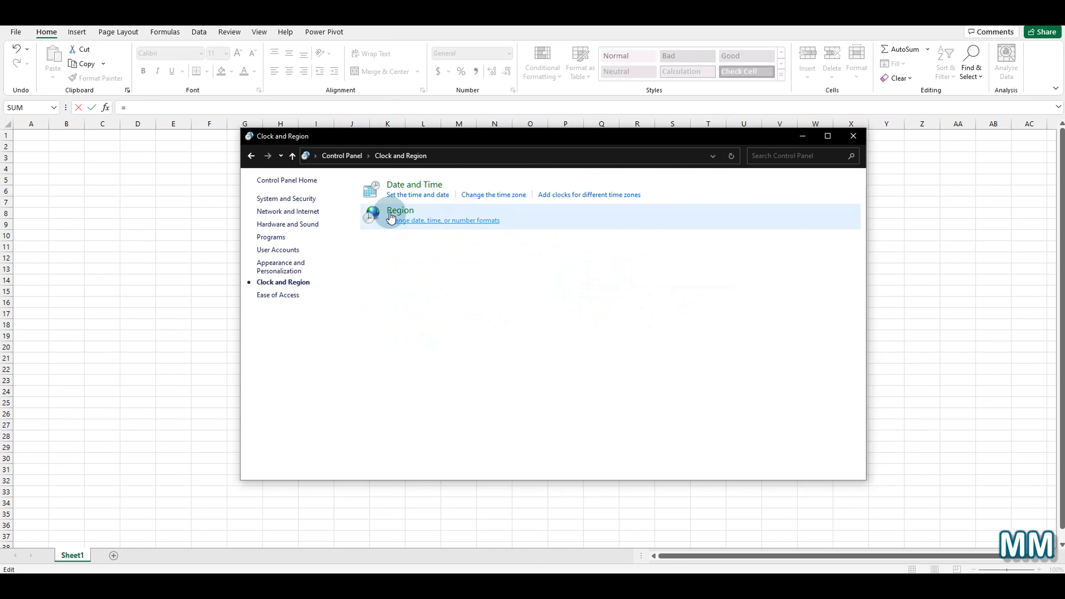
pyautogui.click(459, 229)
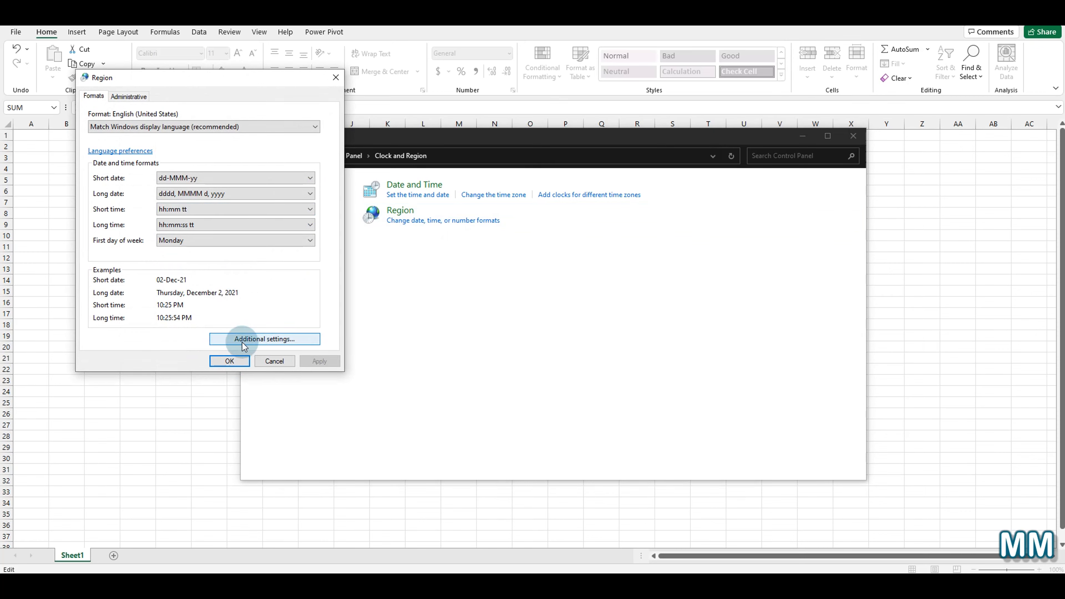
# - Check the decimal symbol and other number formats in the additional Region settings, and close all Control Panel windows without changes
pyautogui.click(284, 341)
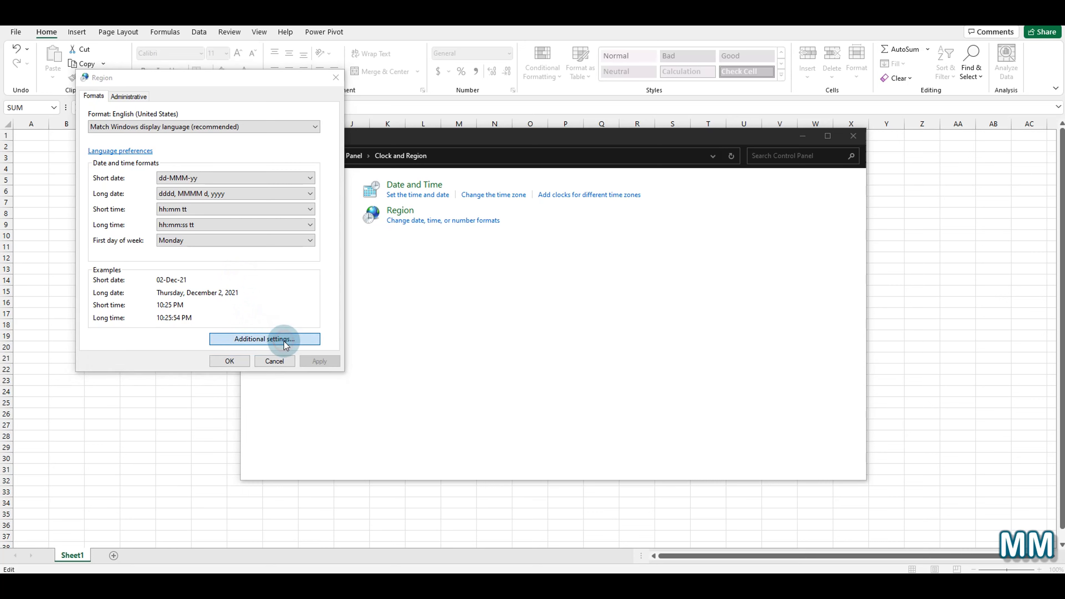
pyautogui.click(274, 213)
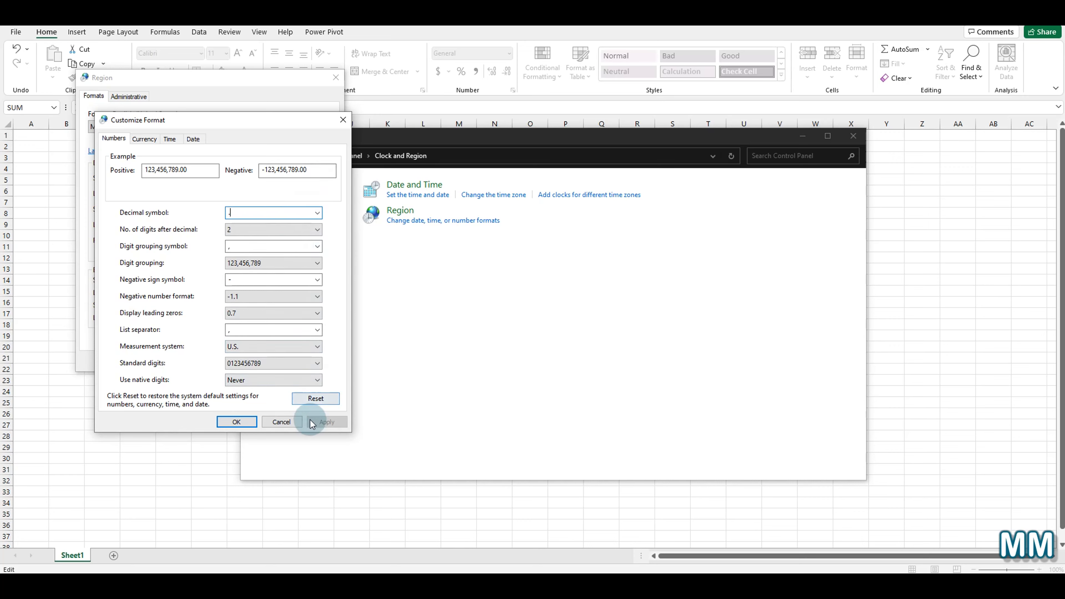
pyautogui.click(294, 427)
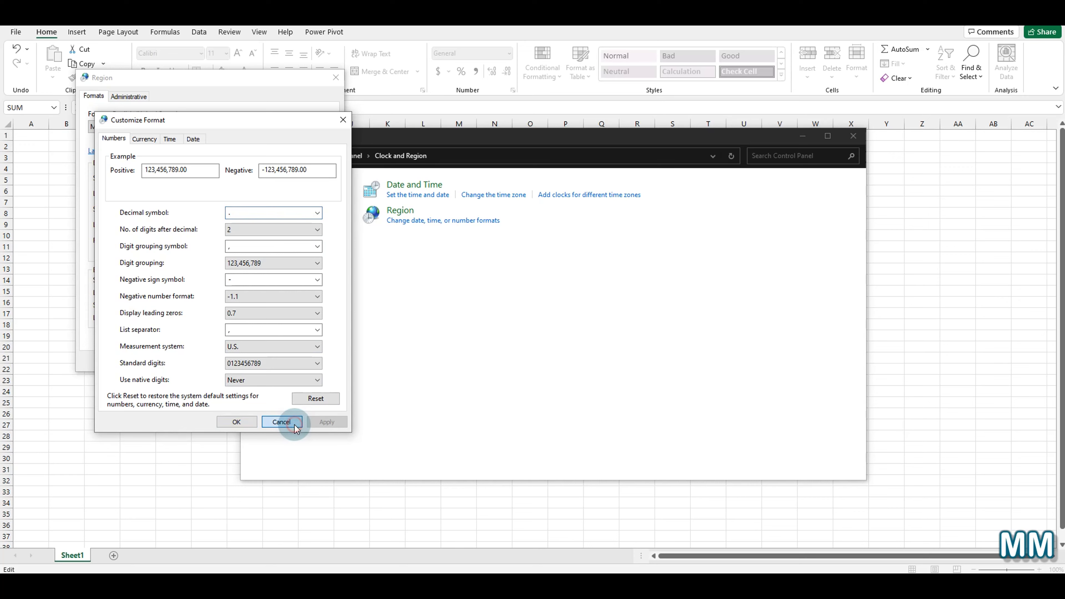
pyautogui.click(336, 77)
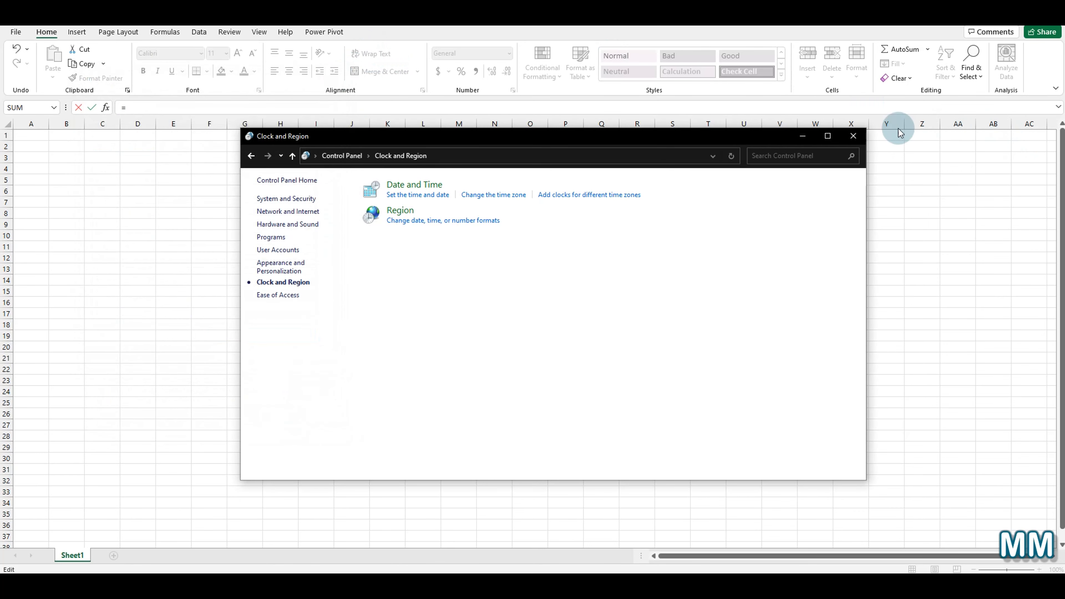
pyautogui.click(853, 136)
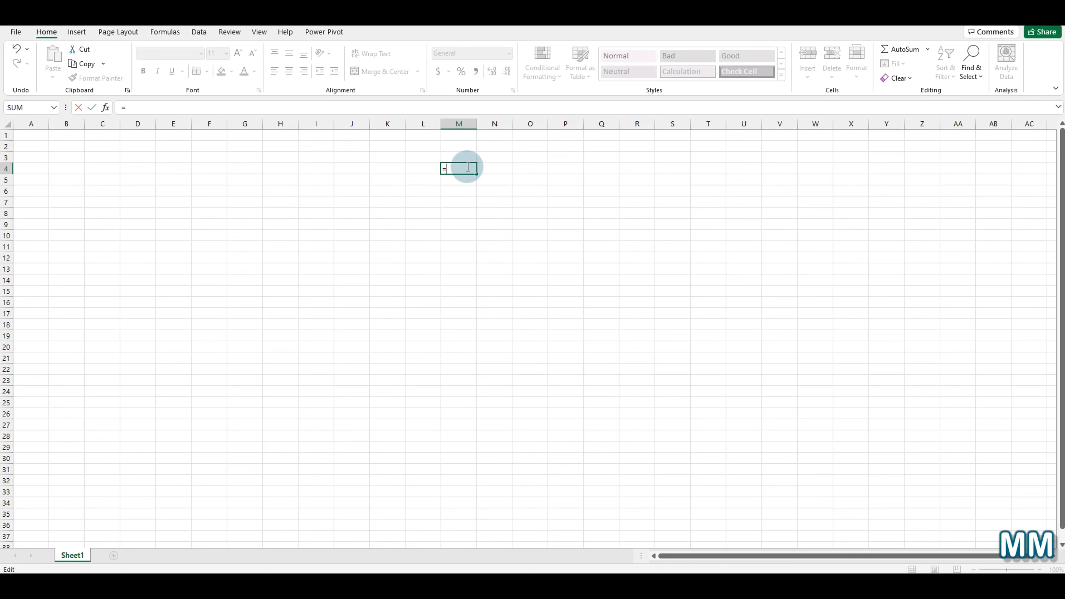
# - Discard the unfinished formula in cell M4, select G13, and launch the Registry Editor by running regedit
pyautogui.press('Escape')
pyautogui.click(258, 268)
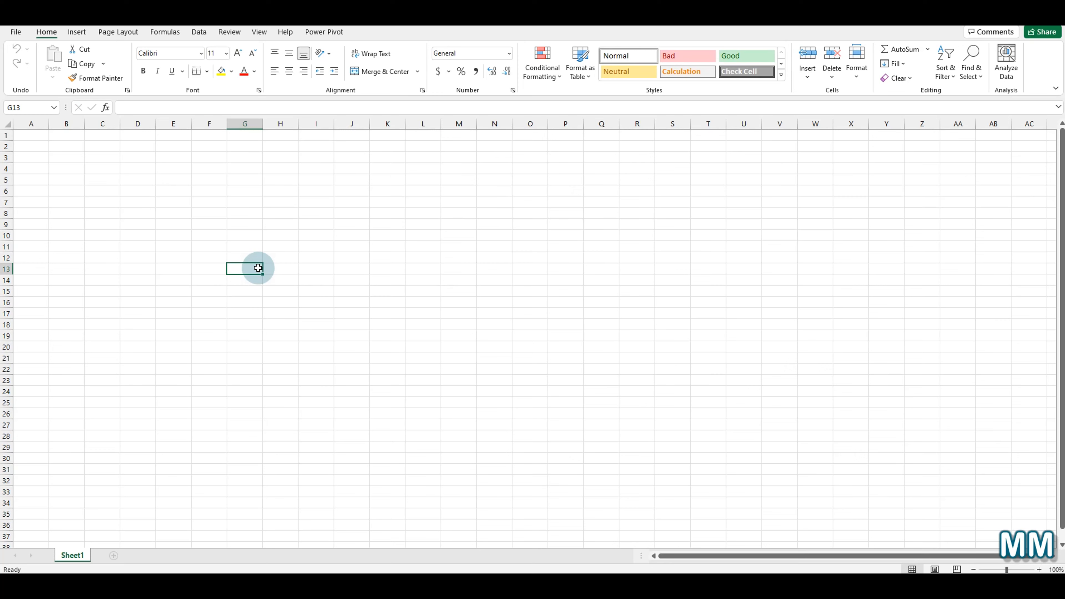
pyautogui.press('super+r')
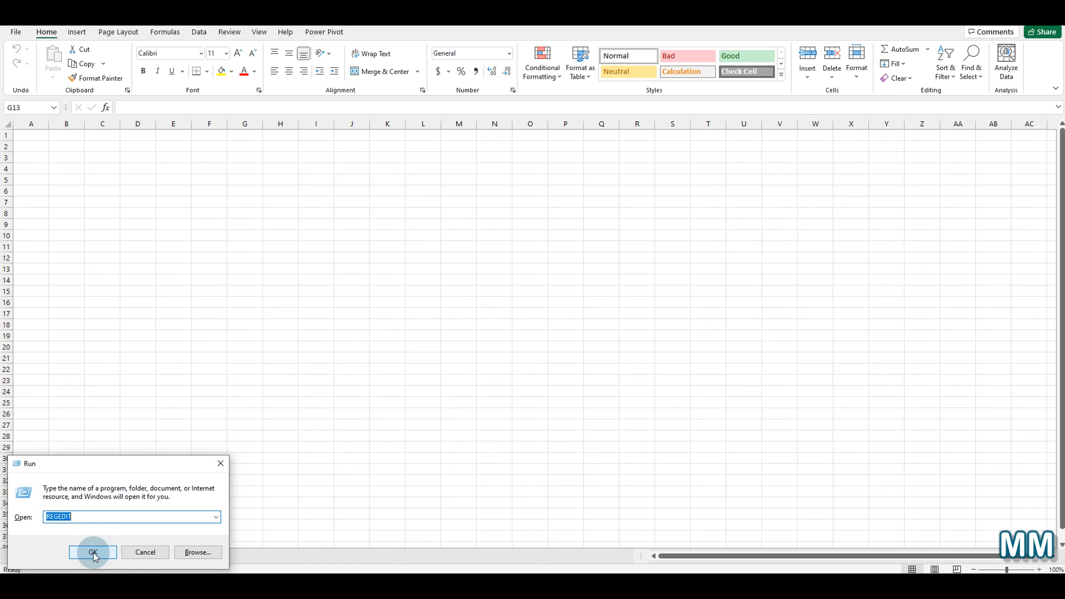
pyautogui.write('reg')
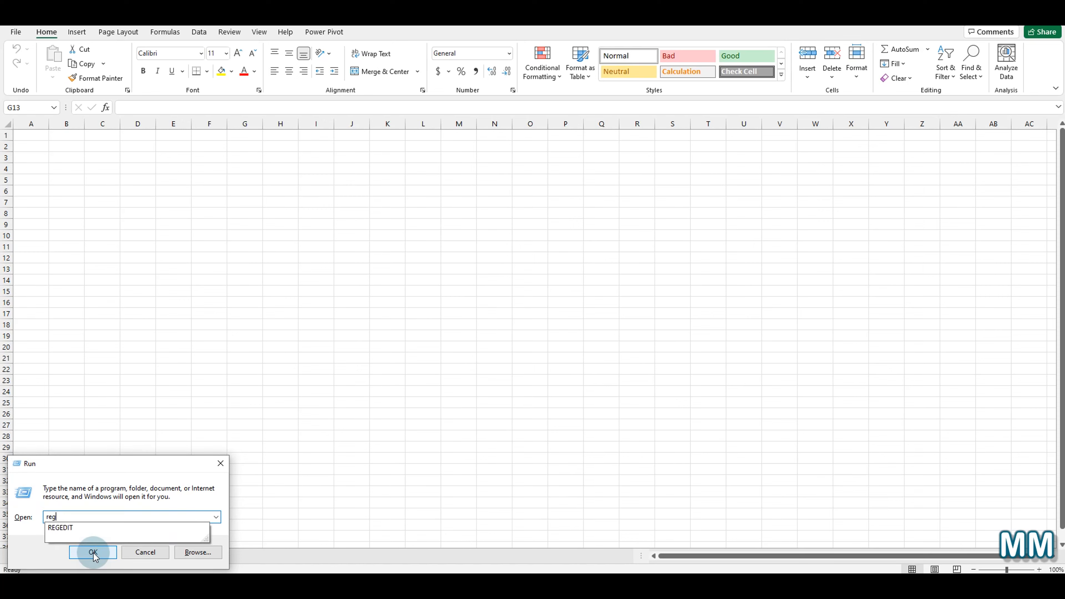
pyautogui.write('edit')
pyautogui.click(94, 551)
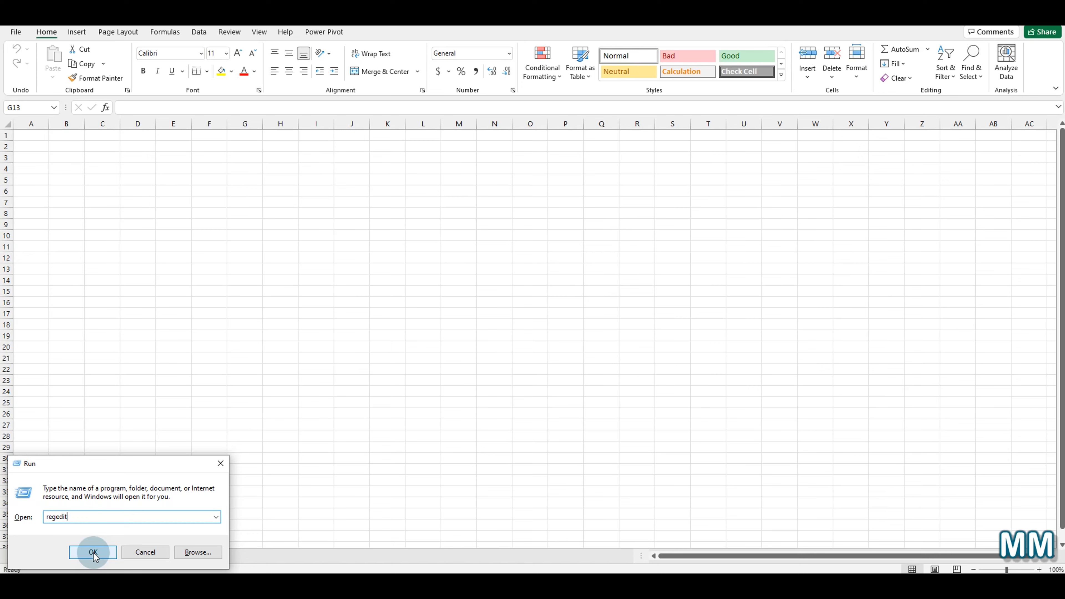
pyautogui.click(93, 552)
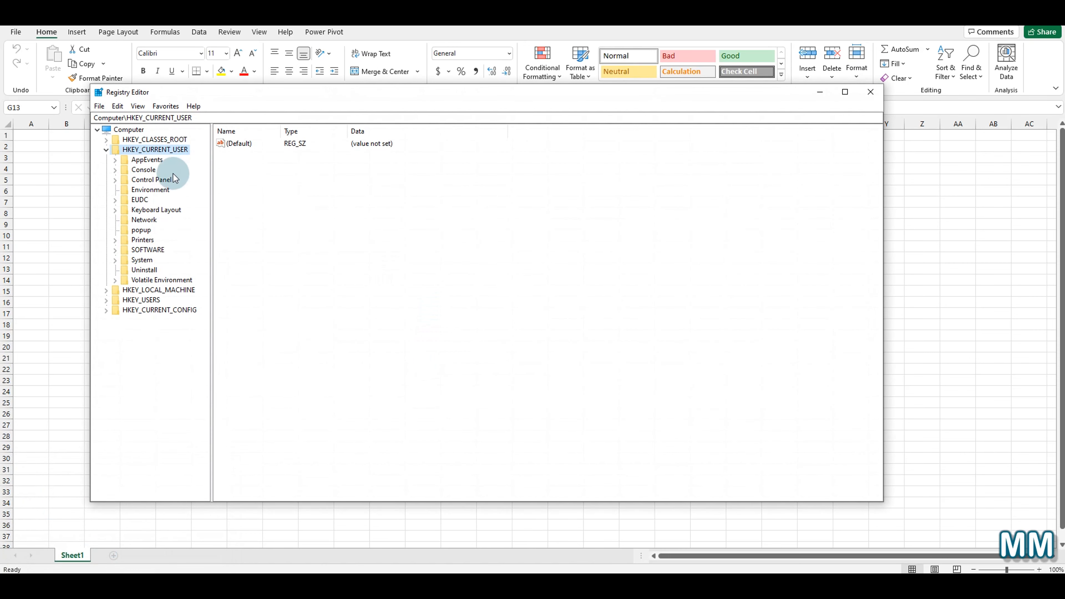
# - Navigate the registry to the key HKEY_CURRENT_USER\SOFTWARE\Microsoft\Office\16.0\Excel and select it
pyautogui.click(106, 150)
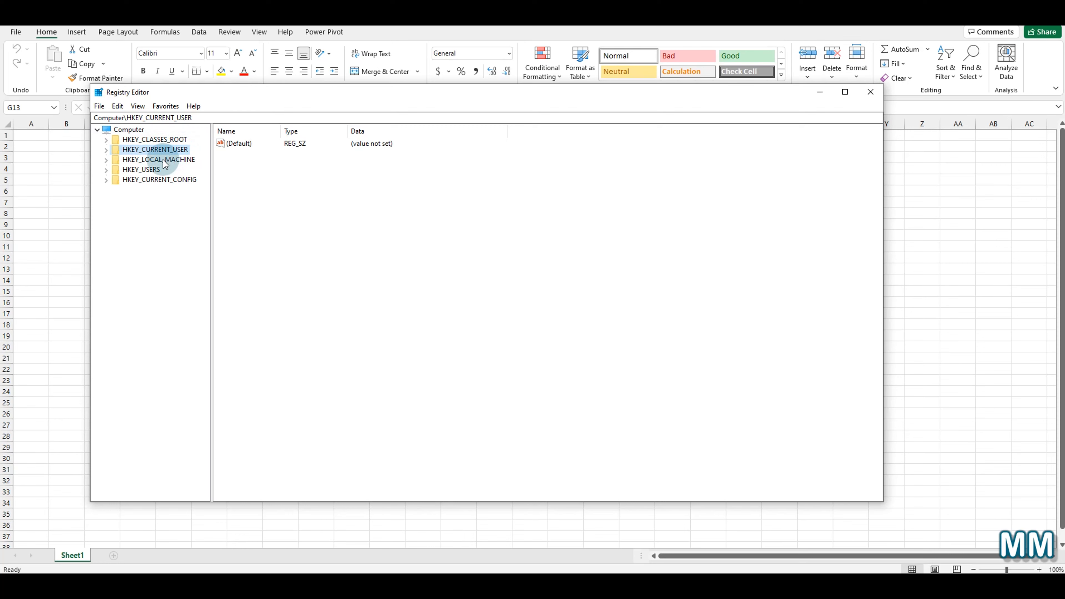
pyautogui.doubleClick(177, 149)
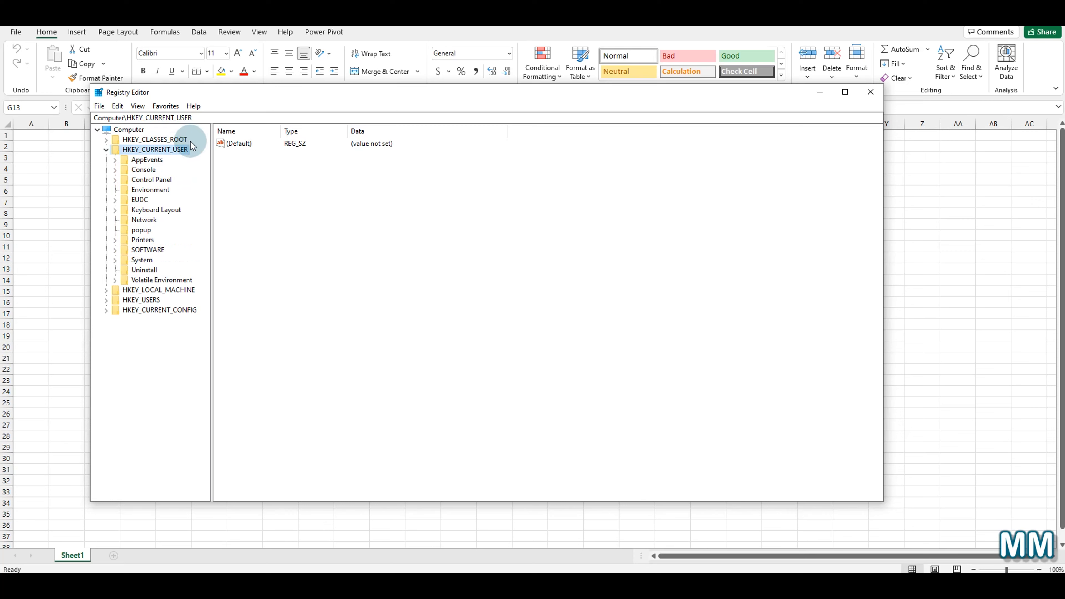
pyautogui.doubleClick(147, 250)
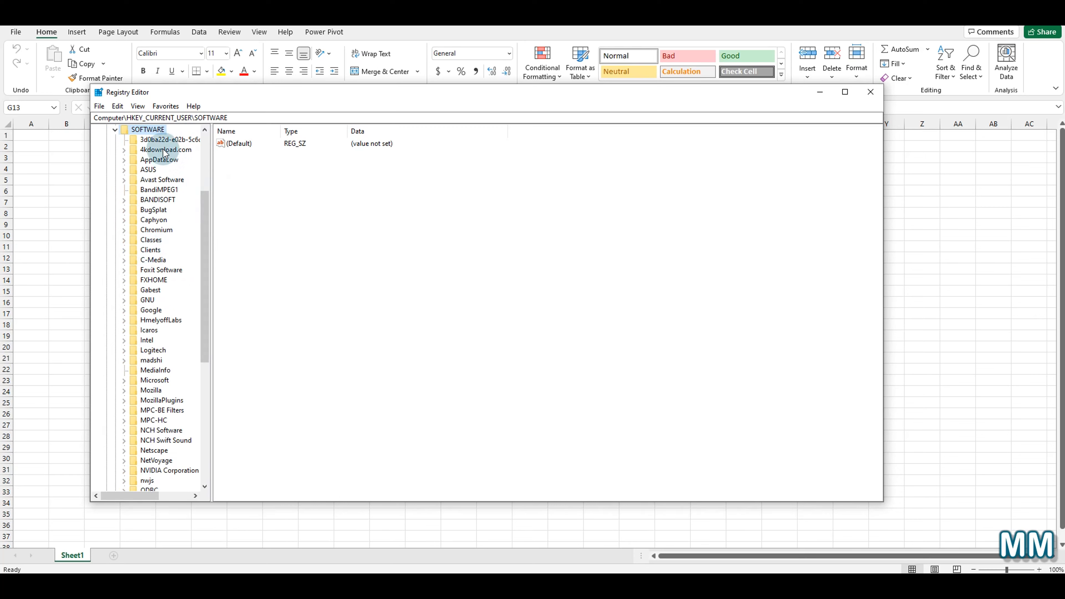
pyautogui.moveTo(203, 231); pyautogui.dragTo(205, 298)
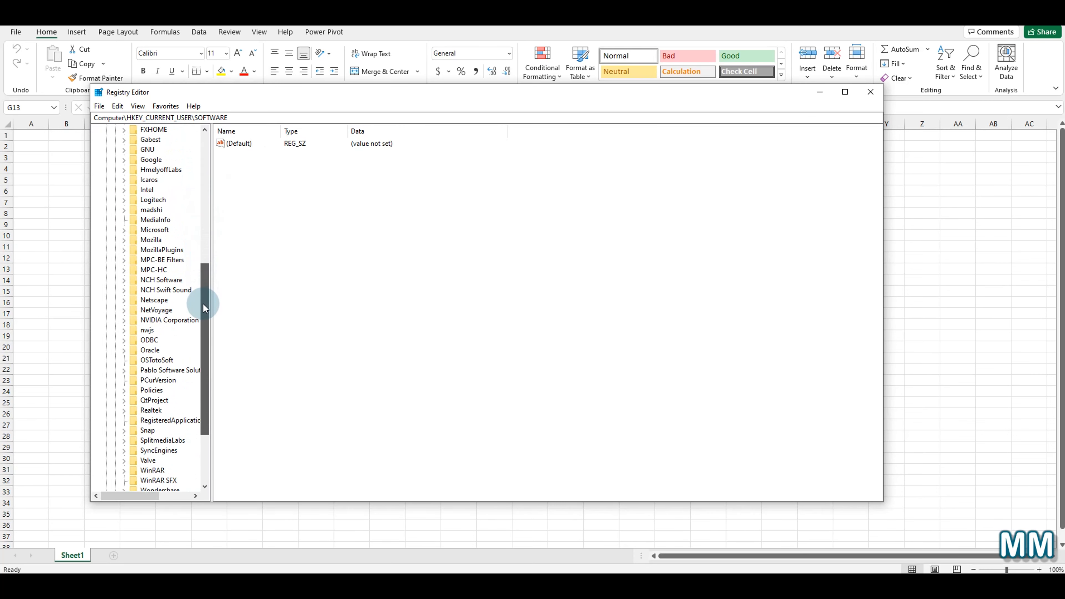
pyautogui.doubleClick(155, 230)
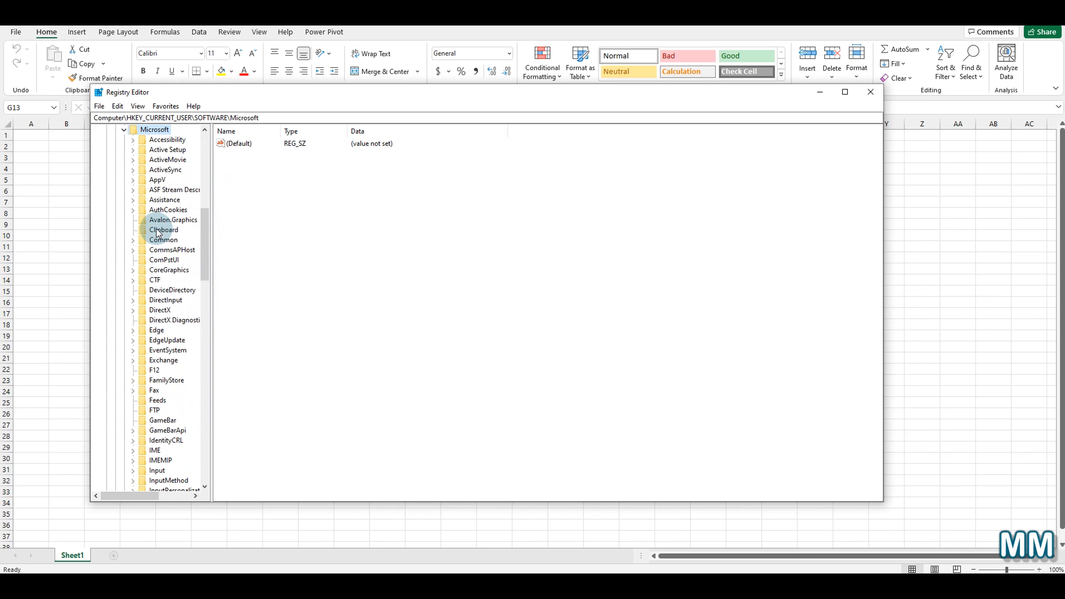
pyautogui.moveTo(205, 214); pyautogui.dragTo(203, 296)
pyautogui.doubleClick(159, 280)
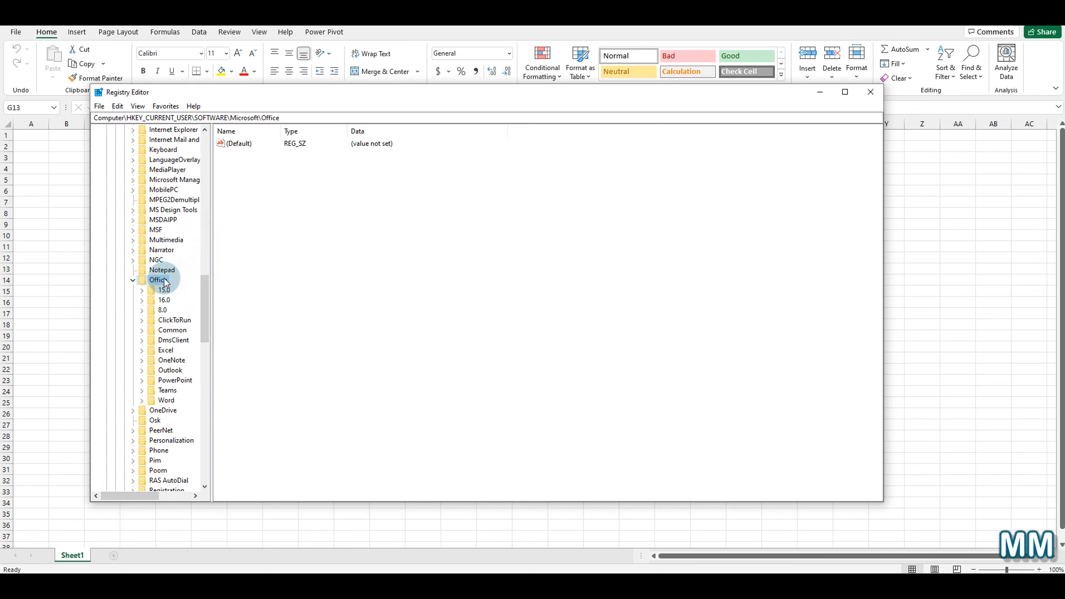
pyautogui.doubleClick(167, 301)
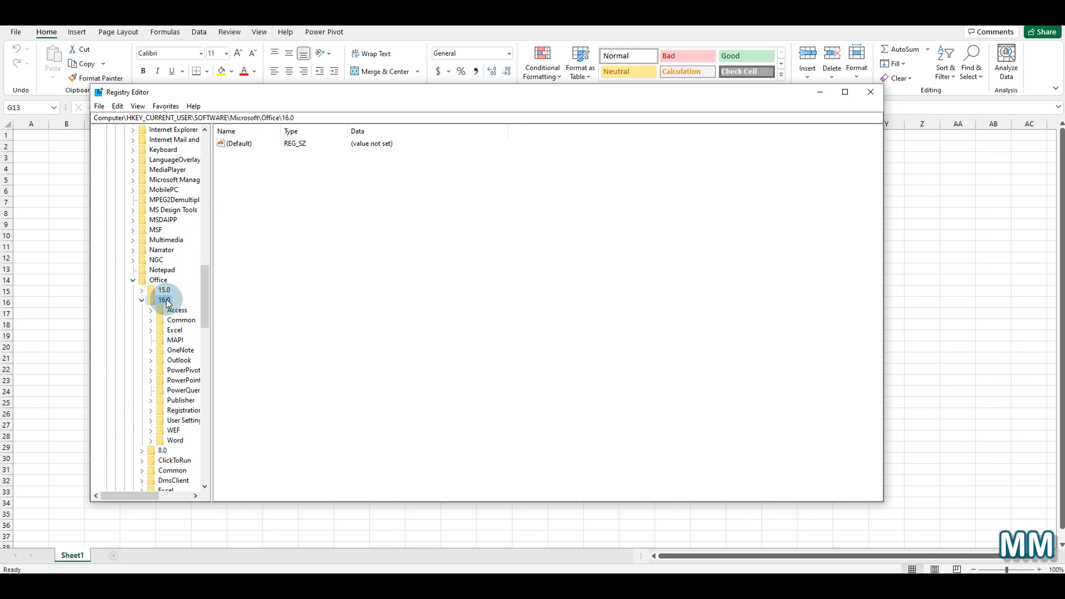
pyautogui.moveTo(208, 298)
pyautogui.mouseDown()
pyautogui.moveTo(207, 338)
pyautogui.moveTo(205, 297)
pyautogui.mouseUp()
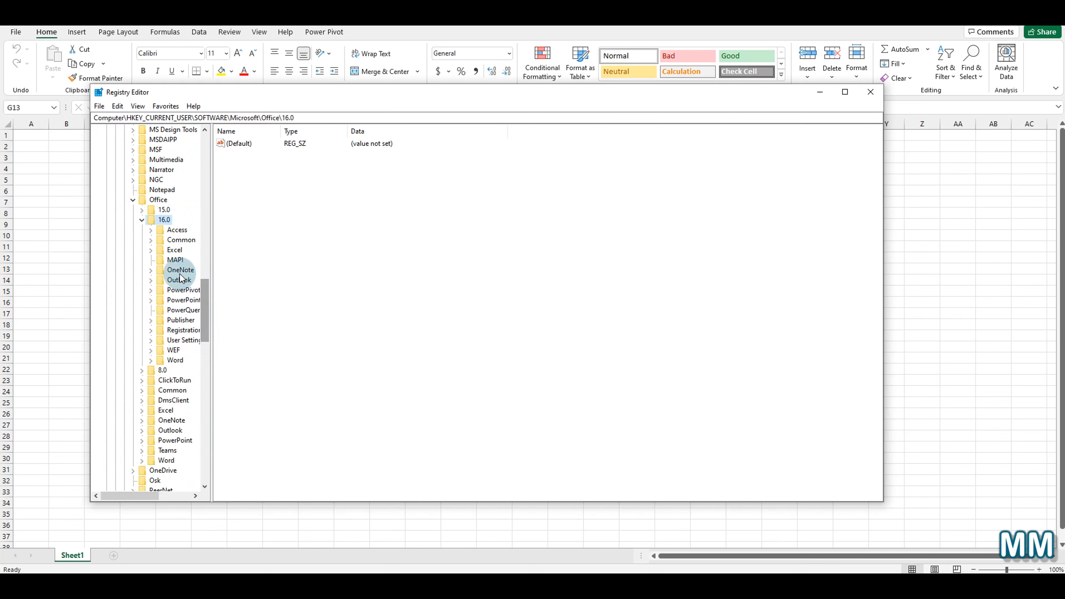
pyautogui.click(174, 250)
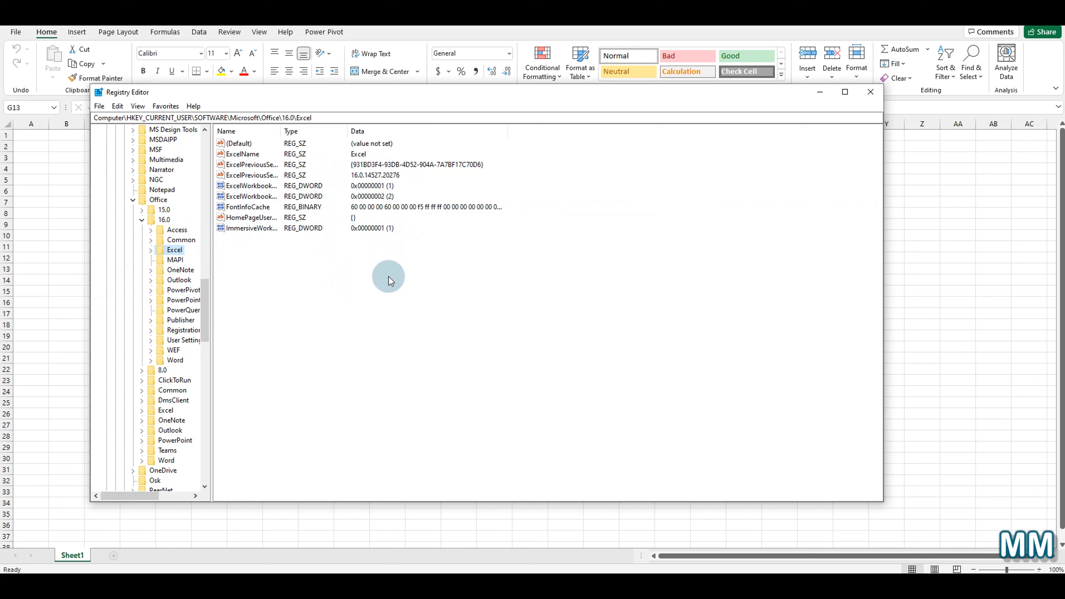
# - Permanently delete the Excel key with all its subkeys from Office 16.0, and close the Registry Editor
pyautogui.rightClick(180, 254)
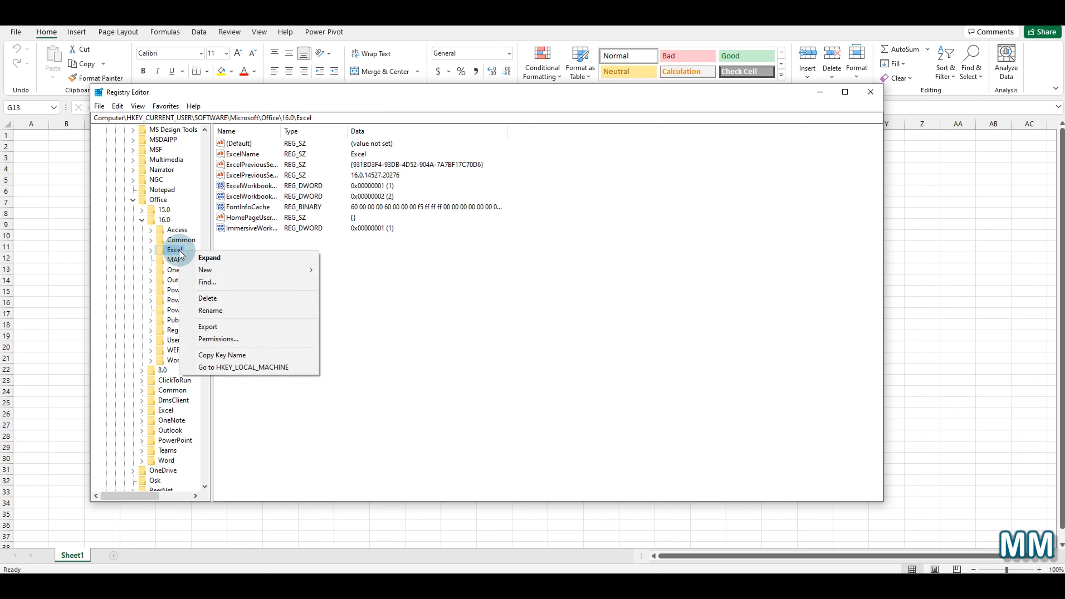
pyautogui.click(191, 298)
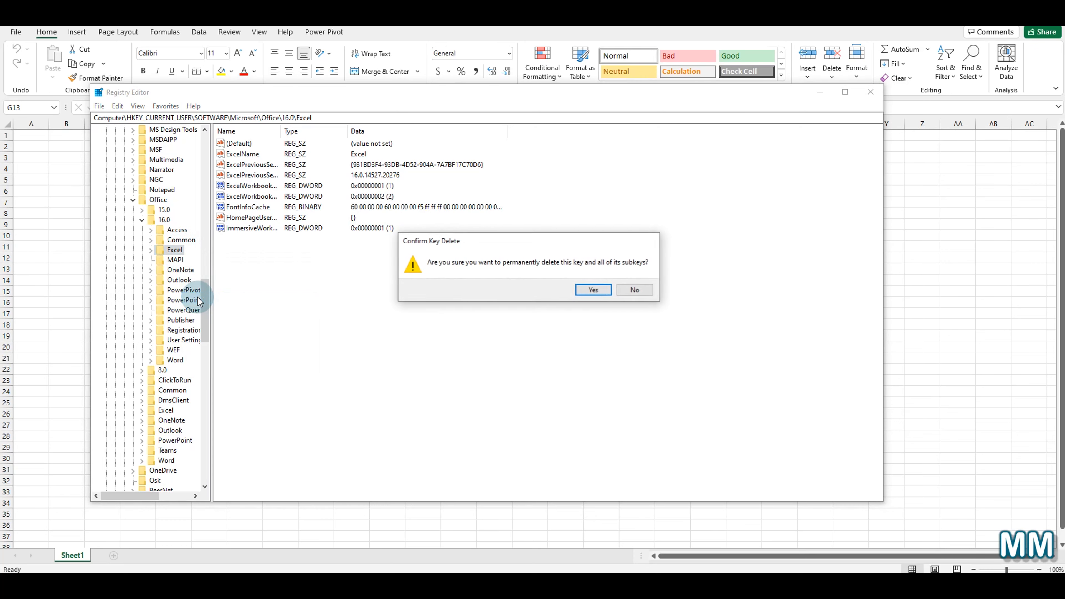
pyautogui.click(592, 289)
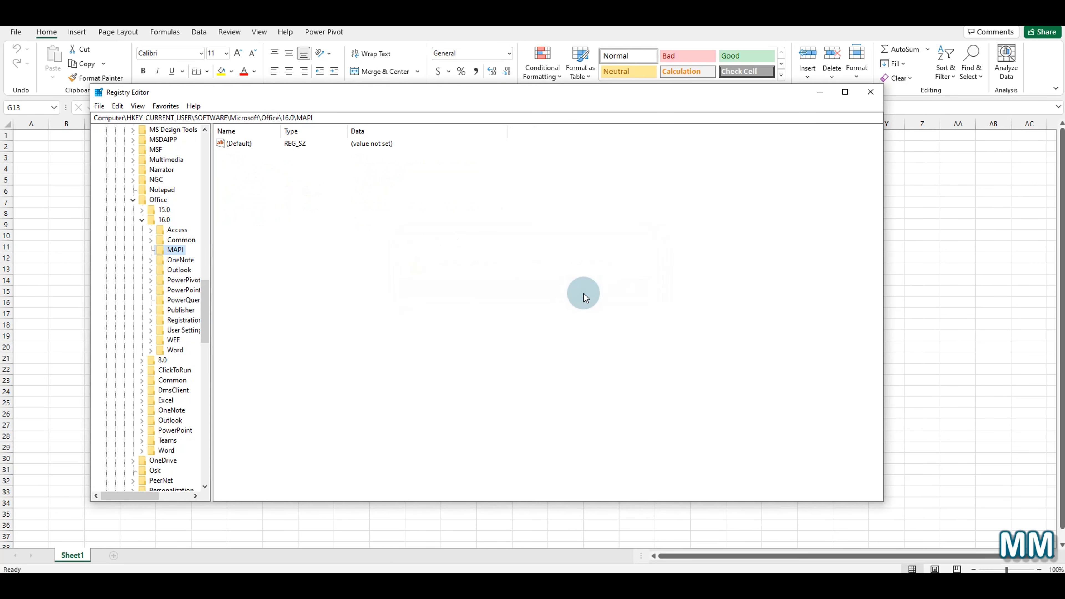
pyautogui.click(871, 92)
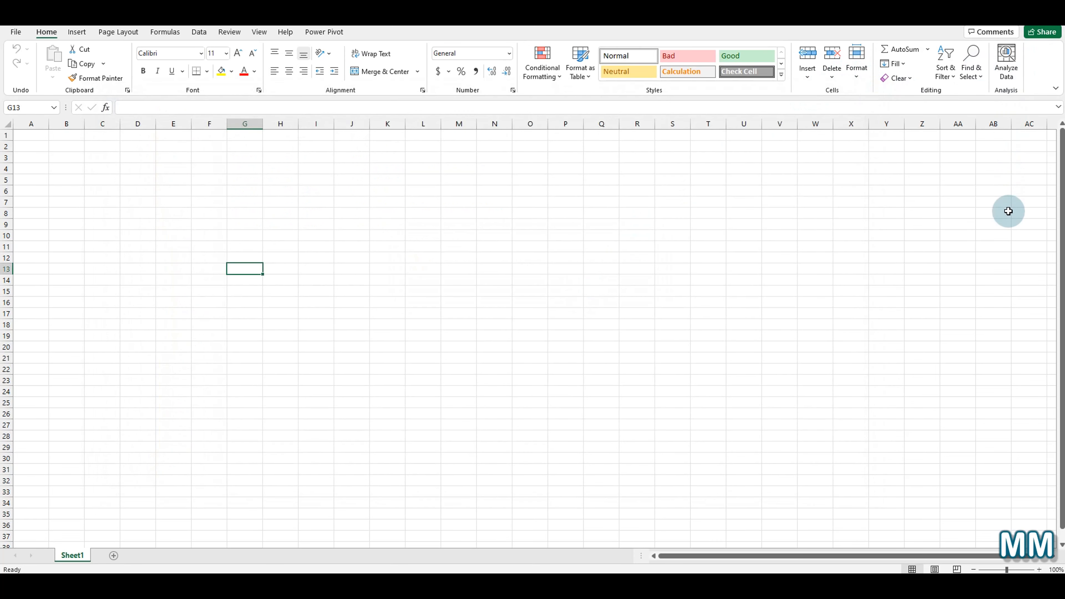